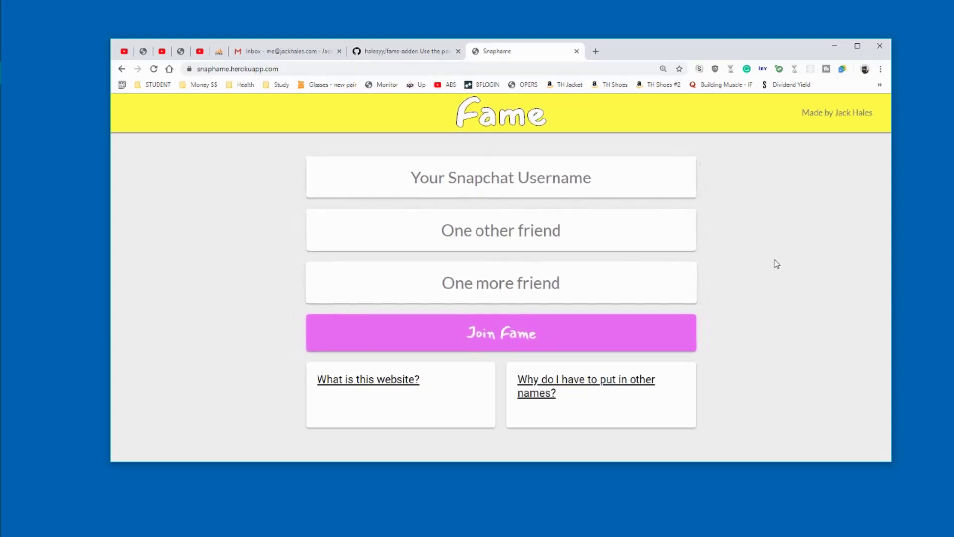
# Move through the sign-up form's Snapchat username and 'One other friend' fields
pyautogui.press('Tab')
pyautogui.press('Tab')
pyautogui.press('Tab')
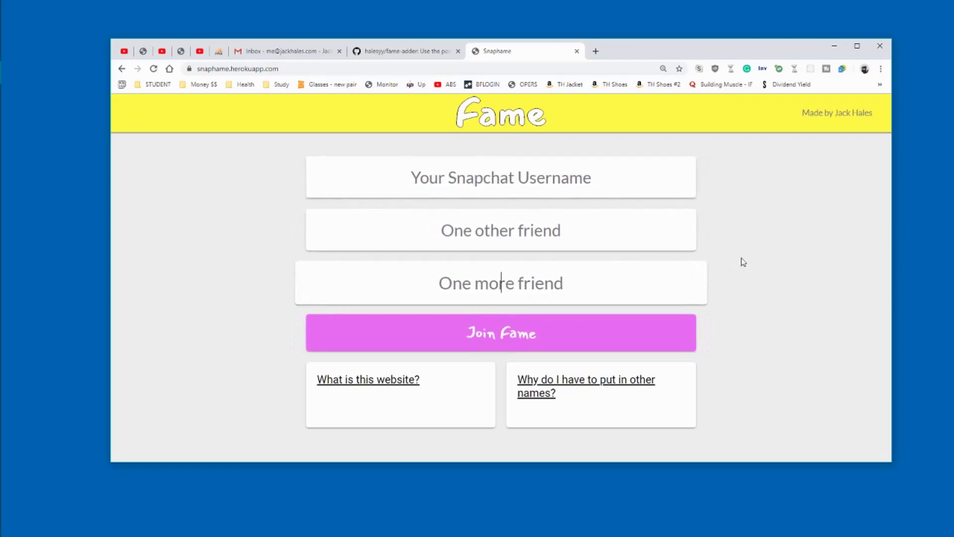
pyautogui.click(562, 191)
pyautogui.click(626, 241)
pyautogui.press('Tab')
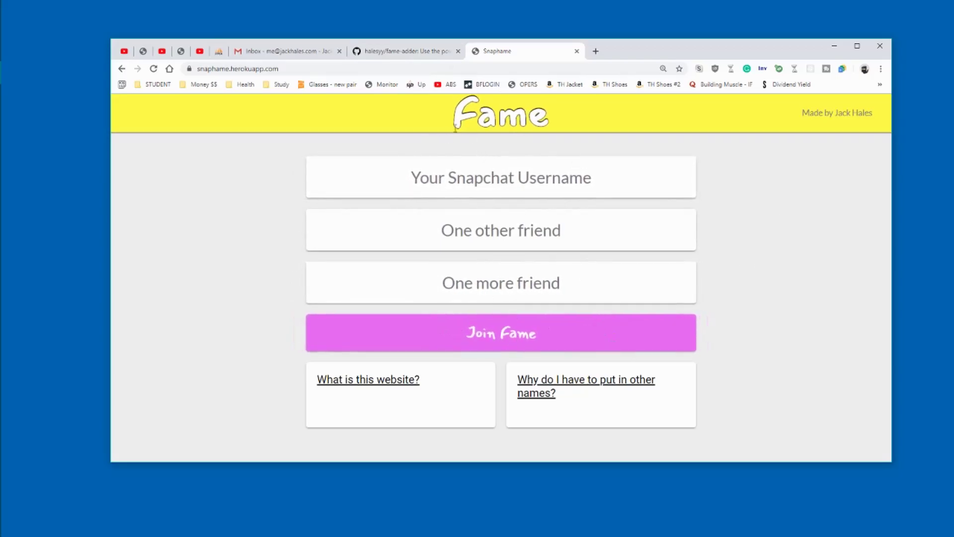
# Switch to the fame-adder repository page and browse its contents
pyautogui.click(382, 55)
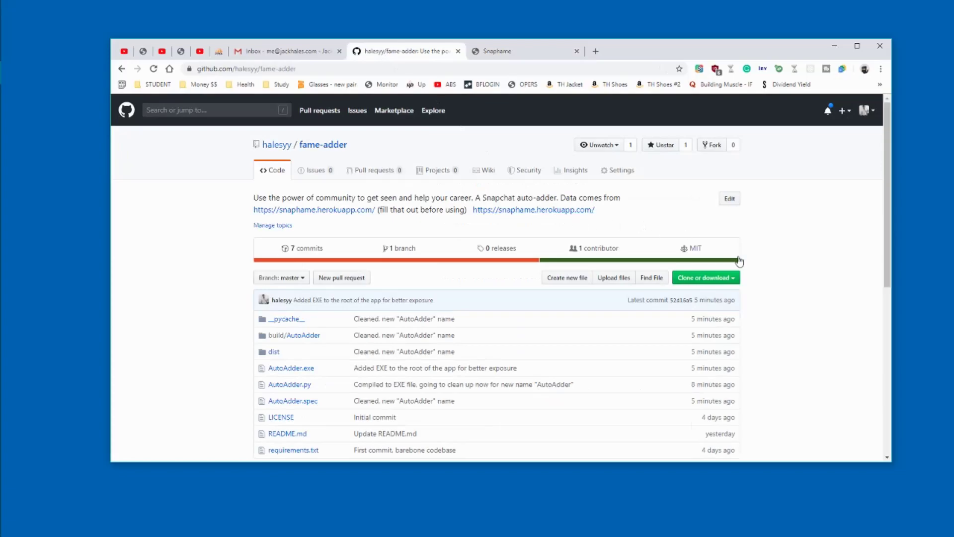
pyautogui.scroll(-3, 767, 277)
pyautogui.scroll(1, 769, 277)
pyautogui.scroll(1, 768, 277)
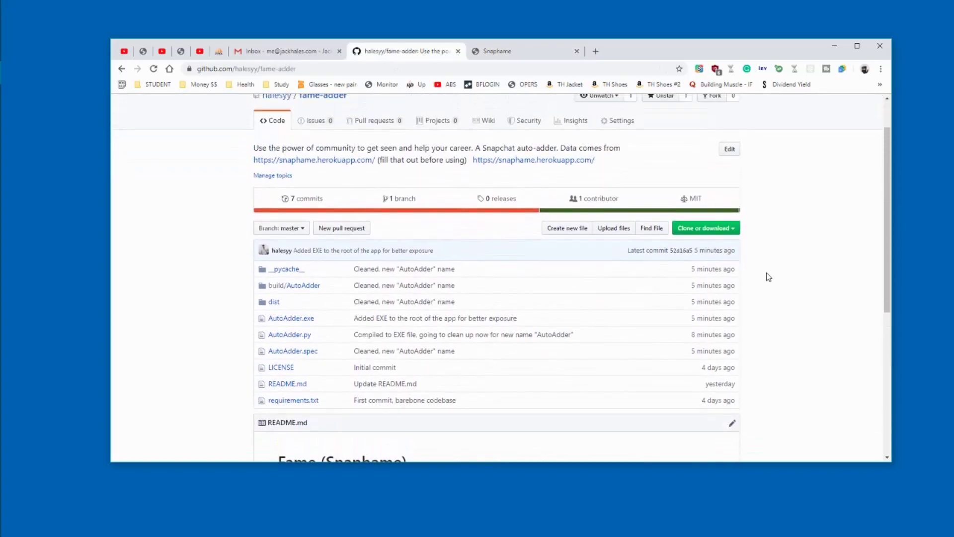
pyautogui.scroll(-3, 768, 277)
pyautogui.scroll(1, 774, 304)
pyautogui.scroll(-1, 776, 305)
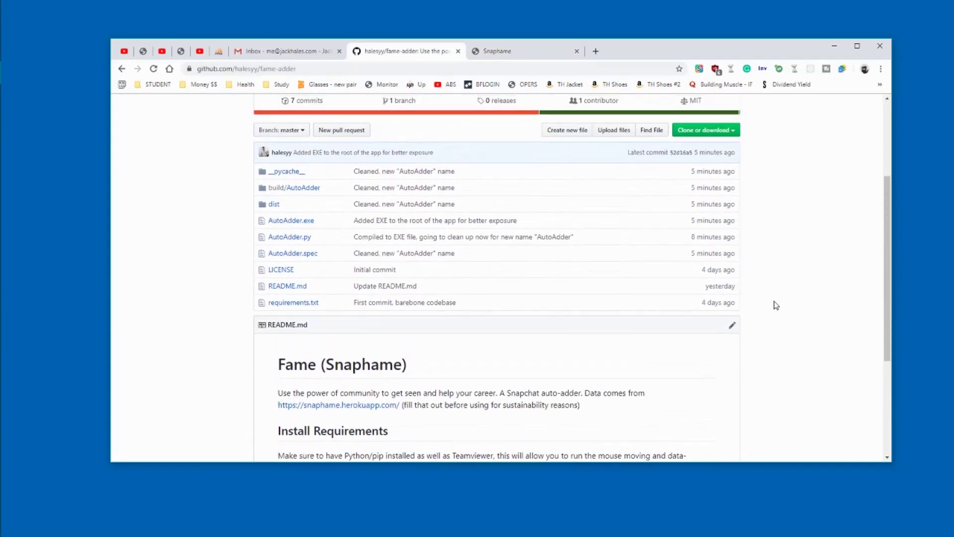
pyautogui.scroll(1, 776, 305)
pyautogui.scroll(1, 492, 201)
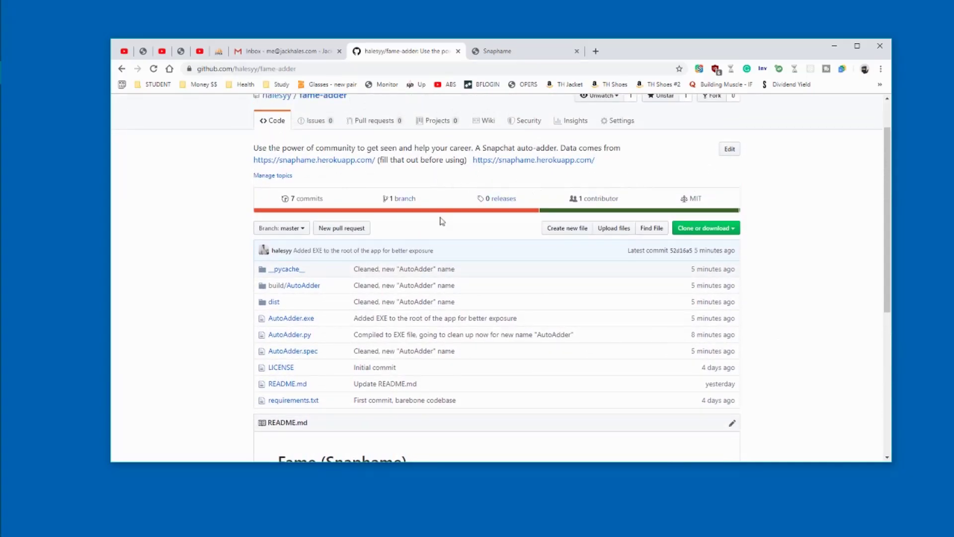
pyautogui.scroll(-1, 443, 251)
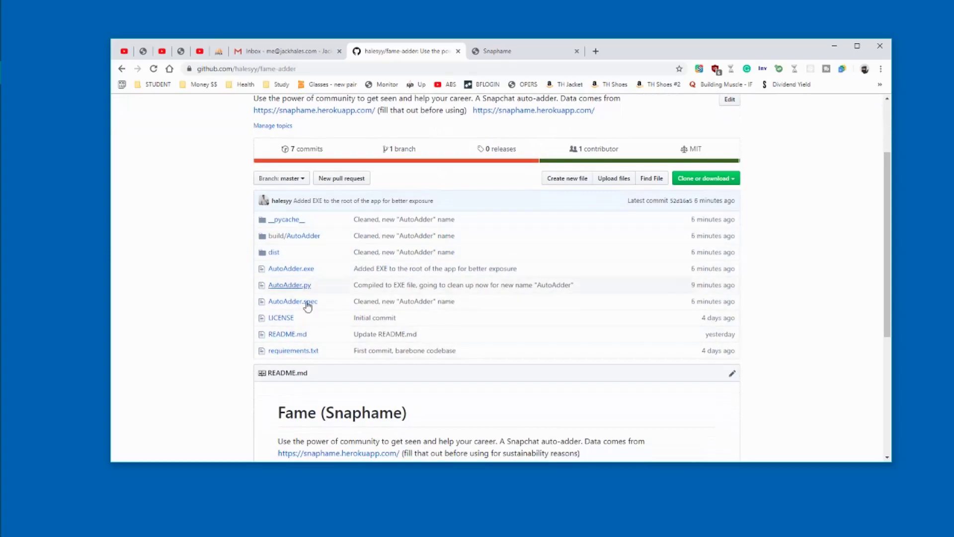
pyautogui.scroll(1, 307, 306)
pyautogui.scroll(-1, 464, 347)
pyautogui.scroll(2, 869, 236)
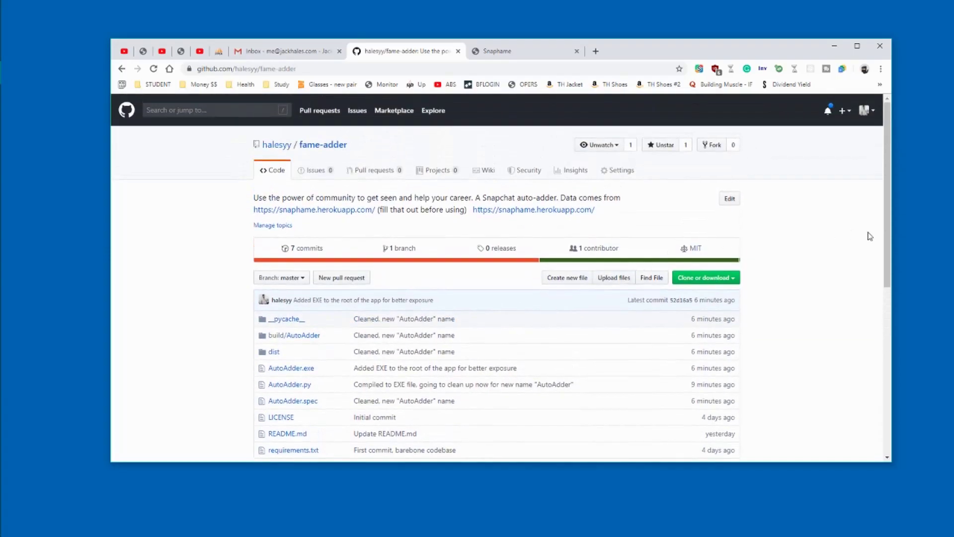
pyautogui.scroll(-1, 869, 234)
pyautogui.scroll(1, 767, 309)
pyautogui.scroll(-1, 811, 323)
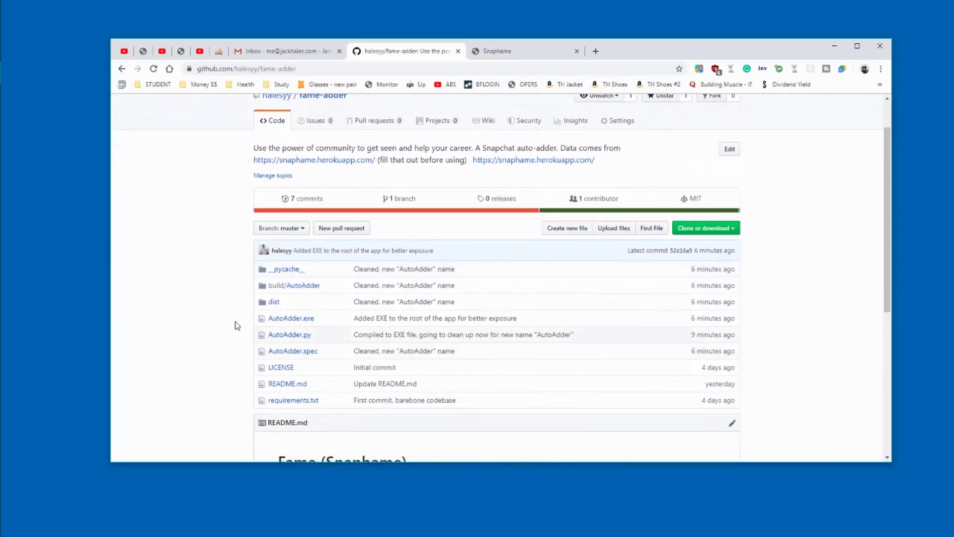
pyautogui.scroll(1, 213, 313)
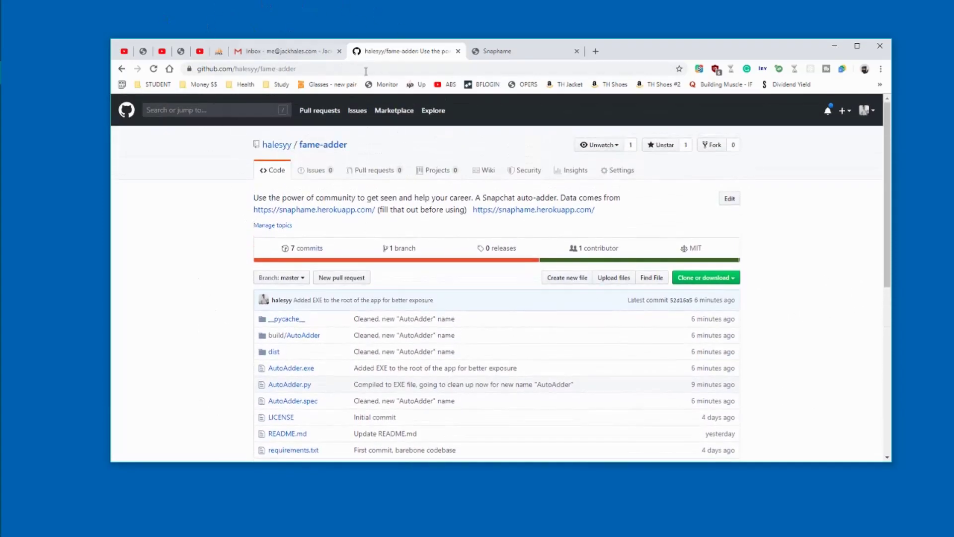
# Select and then deselect the repository's web address, then look over the file list
pyautogui.click(260, 71)
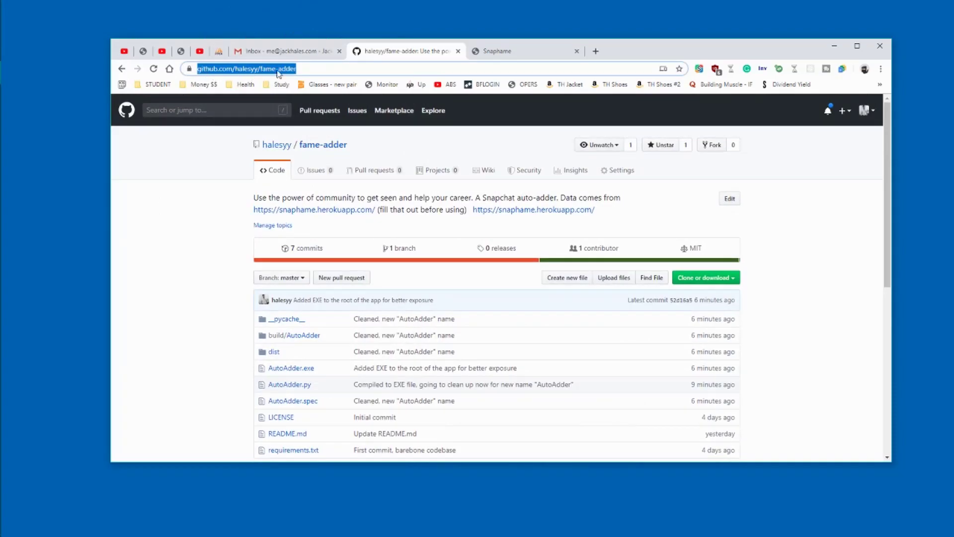
pyautogui.click(188, 276)
pyautogui.scroll(-2, 185, 276)
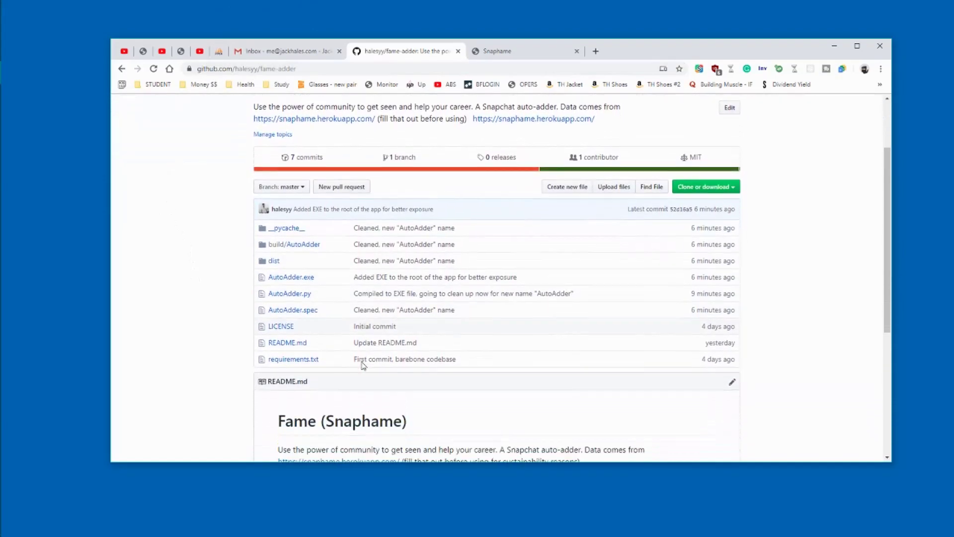
pyautogui.scroll(-5, 427, 361)
pyautogui.scroll(4, 505, 437)
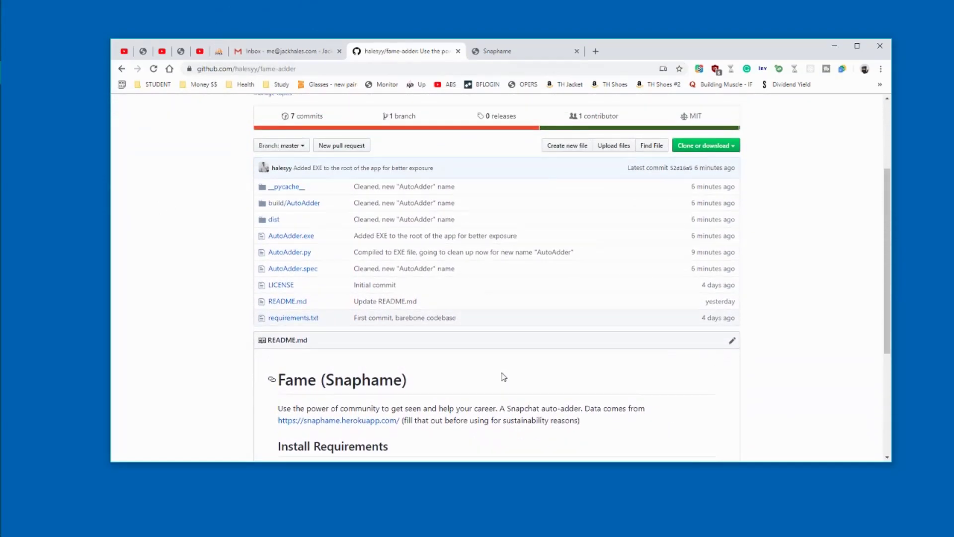
pyautogui.scroll(1, 503, 376)
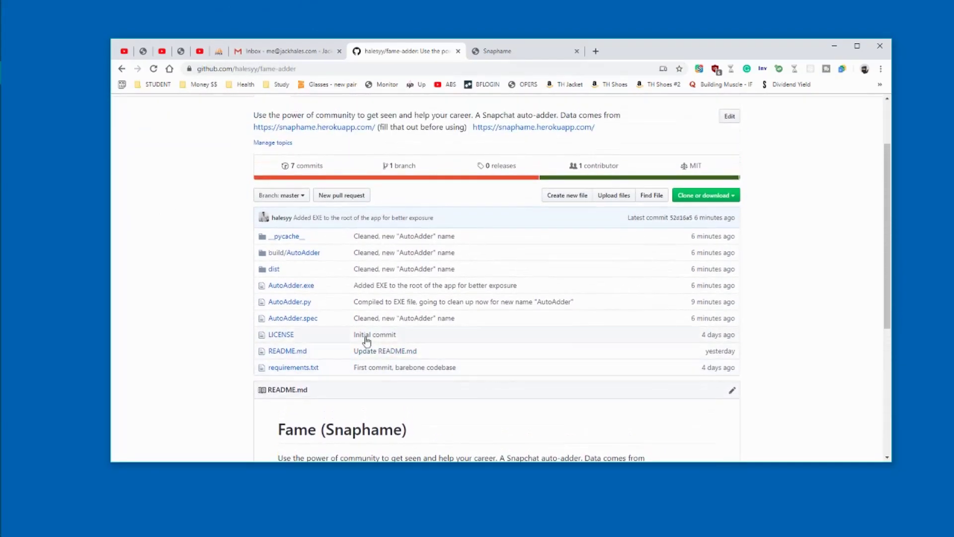
# Download AutoAdder.exe (21.4 MB) from its file page and go back to the file list
pyautogui.click(277, 287)
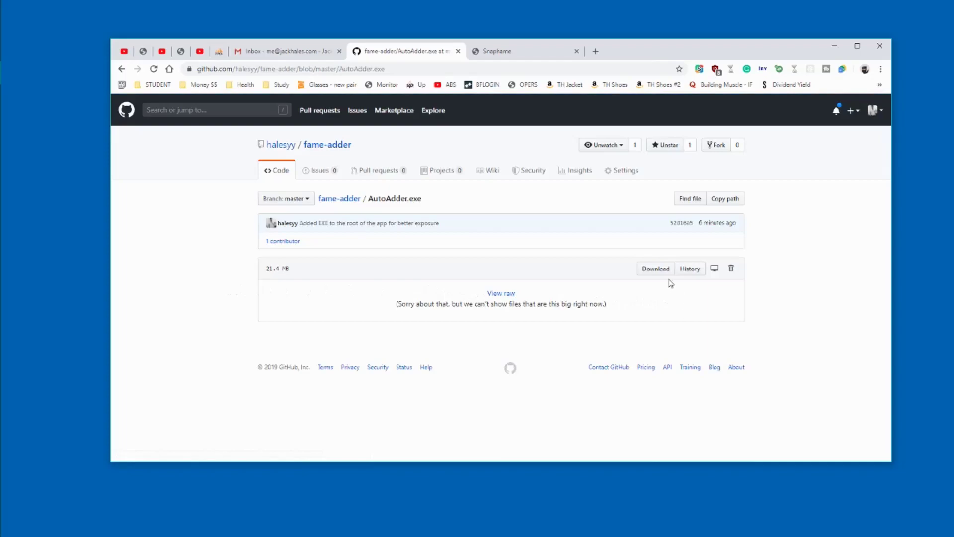
pyautogui.click(654, 270)
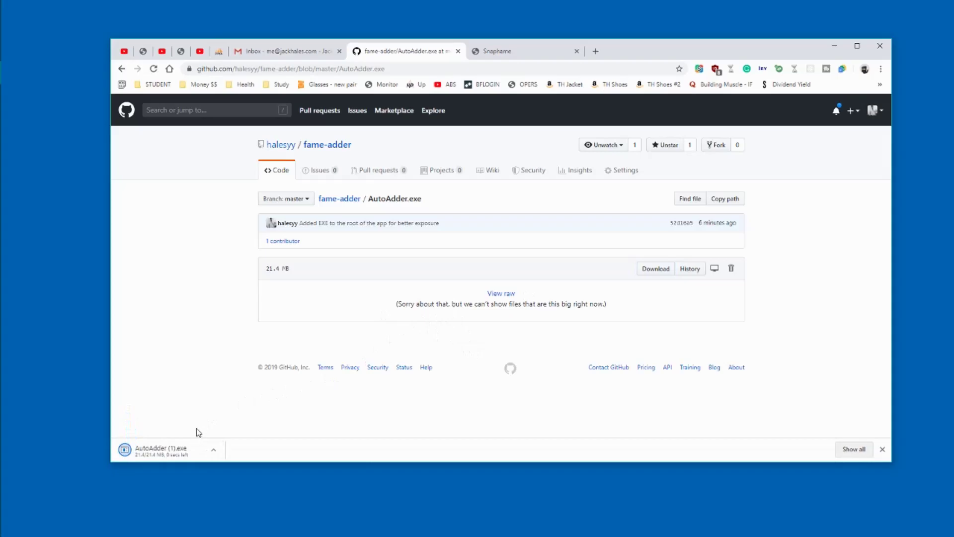
pyautogui.hotkey('alt', 'Left')
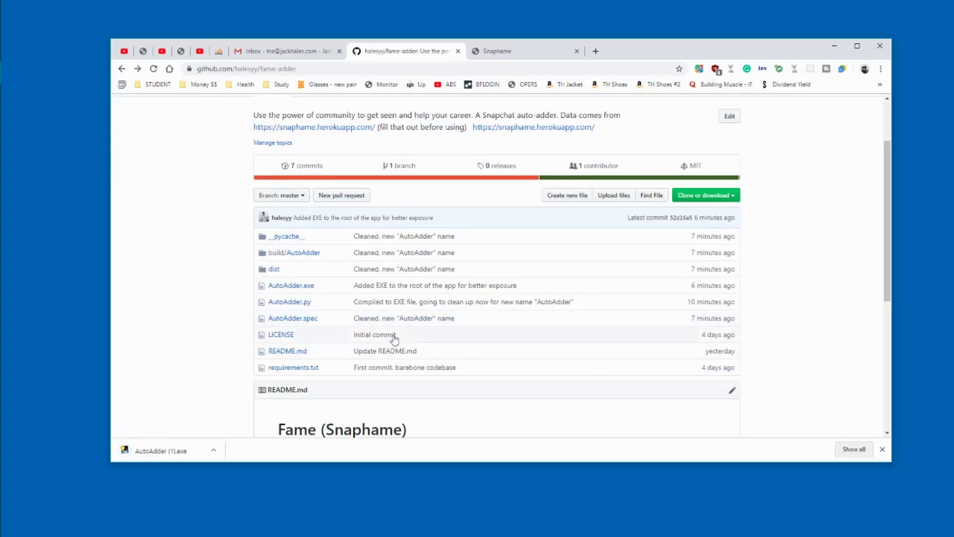
# Open AutoAdder.py and select its code from line 38 upward
pyautogui.click(307, 302)
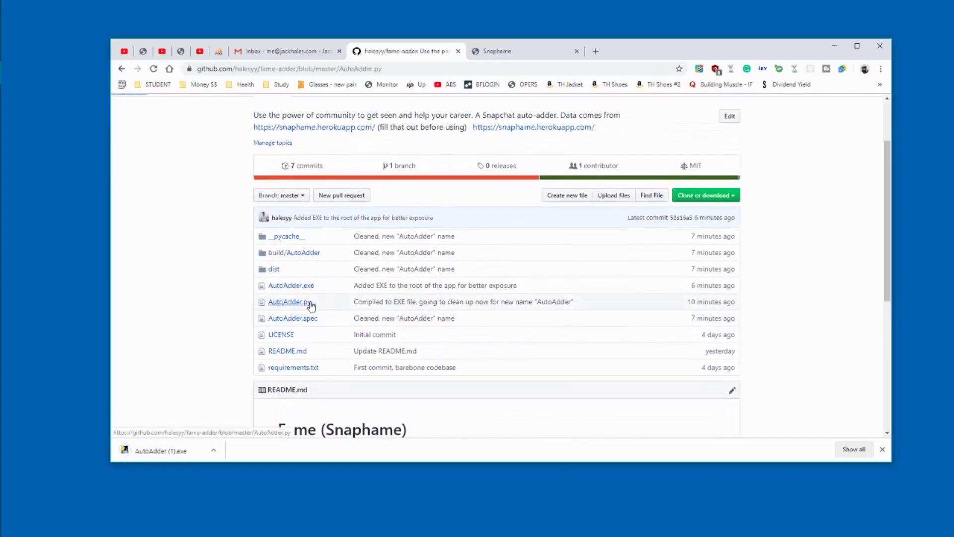
pyautogui.scroll(-10, 517, 331)
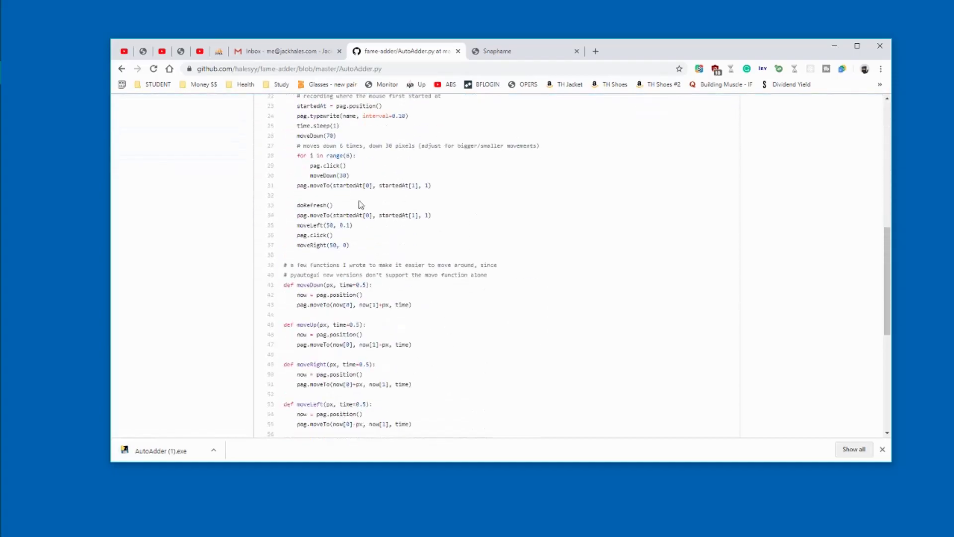
pyautogui.scroll(-3, 407, 331)
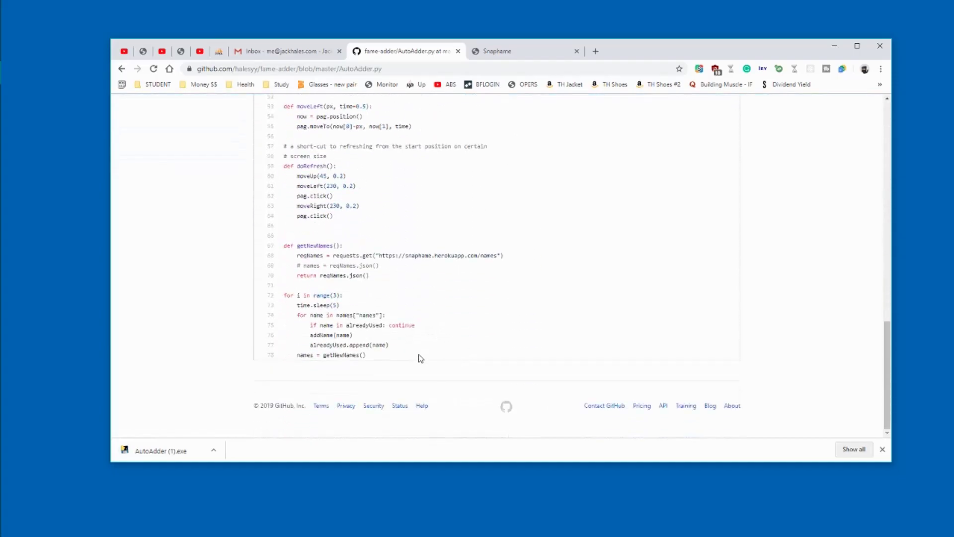
pyautogui.scroll(7, 411, 315)
pyautogui.moveTo(418, 354); pyautogui.dragTo(284, 284)
pyautogui.scroll(10, 400, 322)
# Select the names URL on line 9, glance at the Snaphame page, and return to the code
pyautogui.click(342, 315)
pyautogui.scroll(-2, 342, 294)
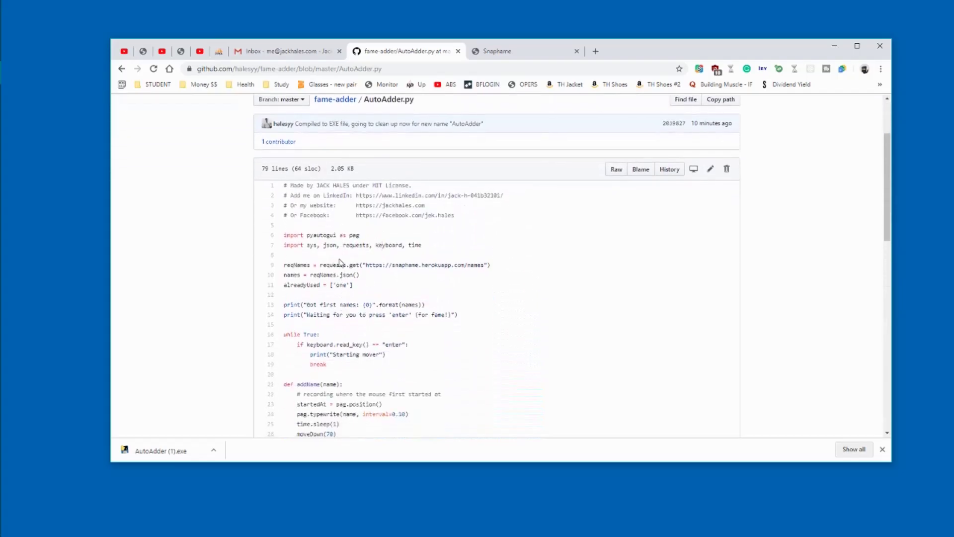
pyautogui.moveTo(366, 265); pyautogui.dragTo(484, 266)
pyautogui.click(483, 297)
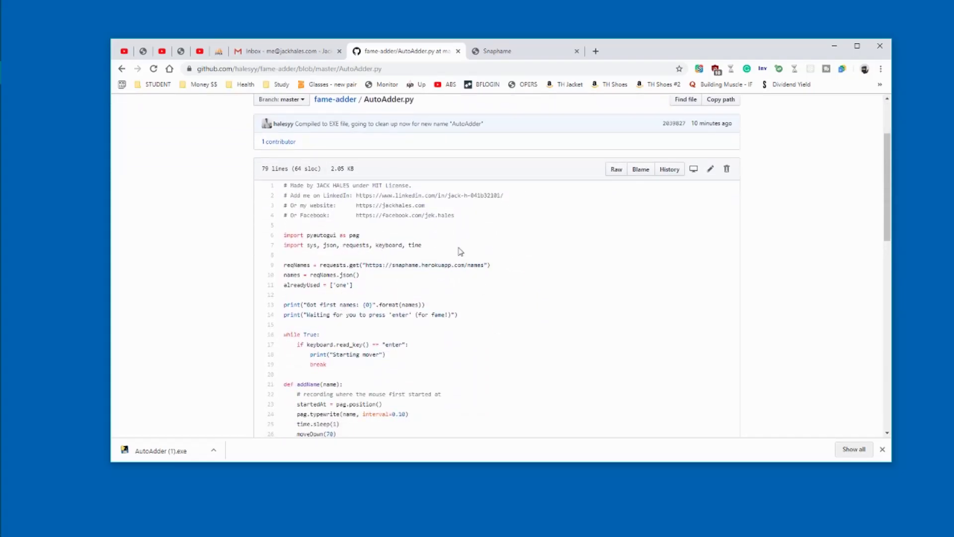
pyautogui.click(500, 51)
pyautogui.click(397, 51)
pyautogui.scroll(-2, 331, 304)
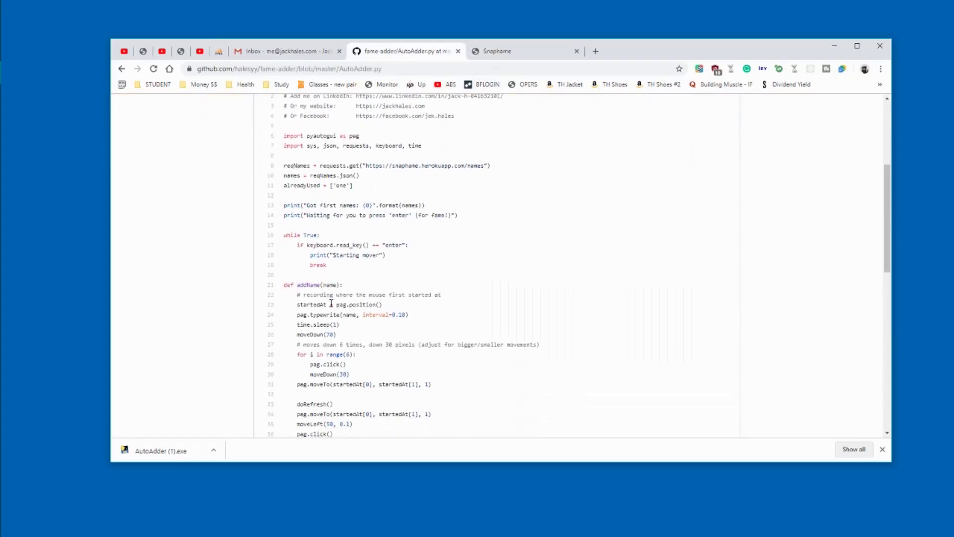
# Launch the downloaded AutoAdder (1).exe, choosing More info and Run anyway in SmartScreen
pyautogui.click(152, 453)
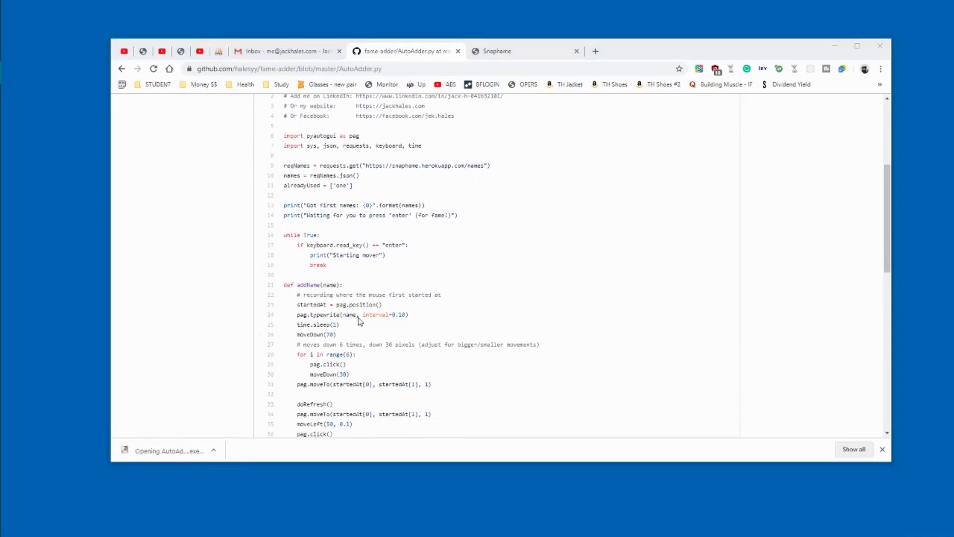
pyautogui.click(414, 211)
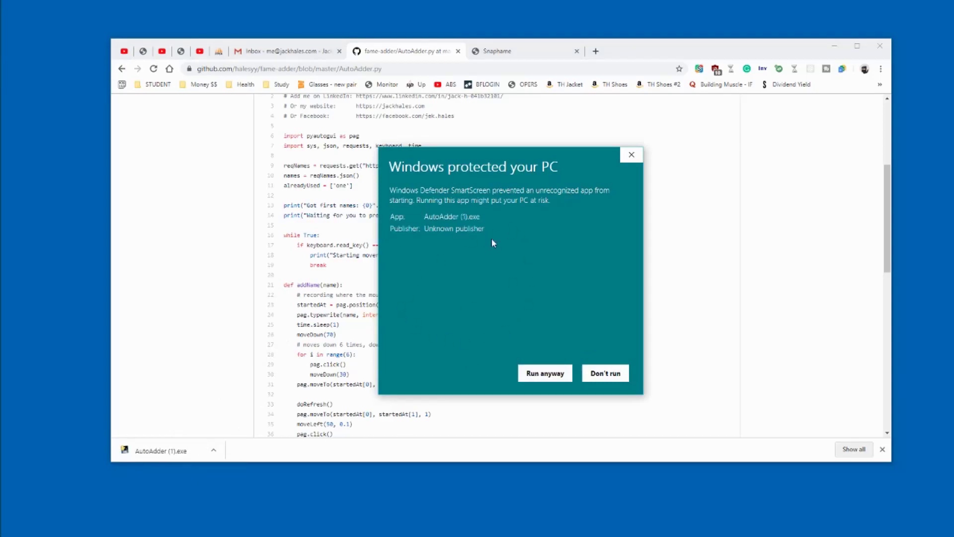
pyautogui.click(546, 375)
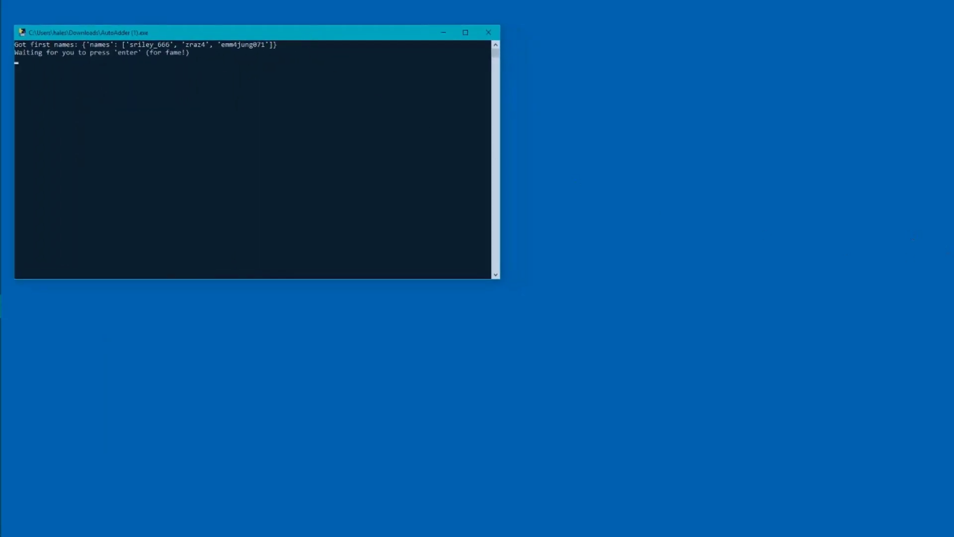
# Launch TeamViewer by searching 'team' and connect to the phone's partner ID
pyautogui.click(951, 287)
pyautogui.press('super')
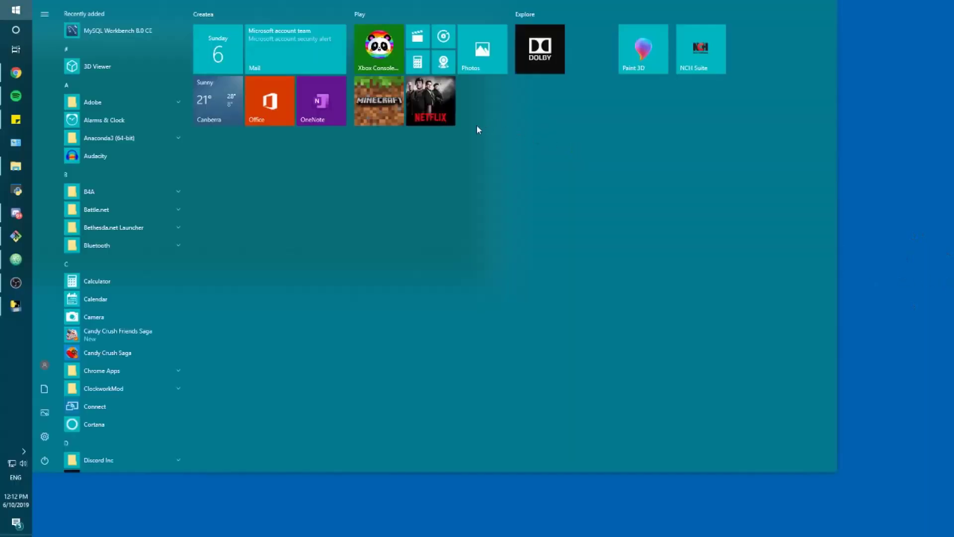
pyautogui.write('team')
pyautogui.press('Return')
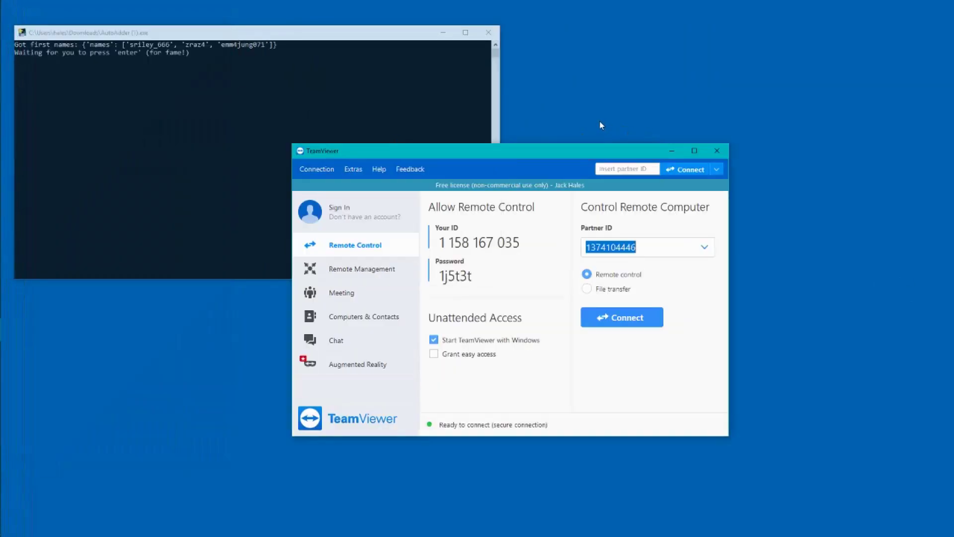
pyautogui.moveTo(525, 152); pyautogui.dragTo(641, 123)
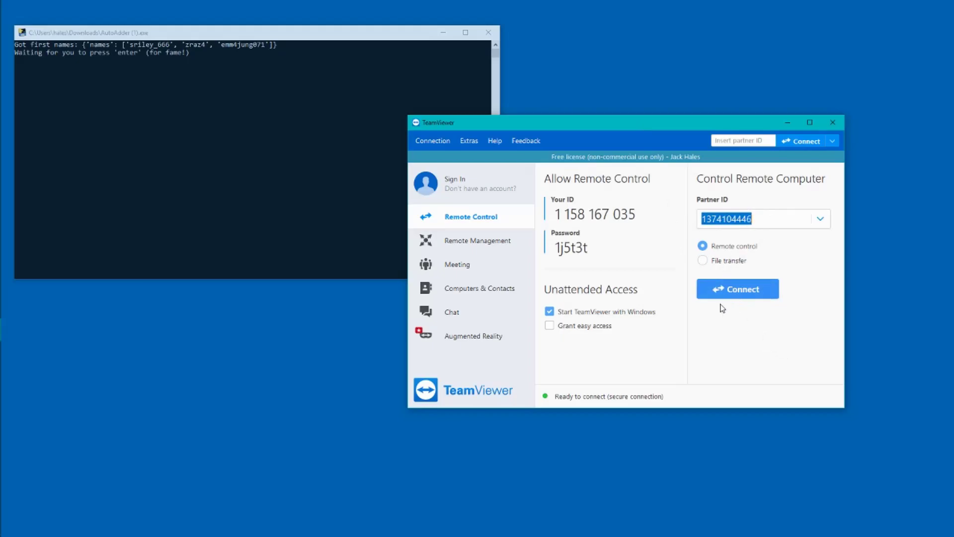
pyautogui.click(747, 297)
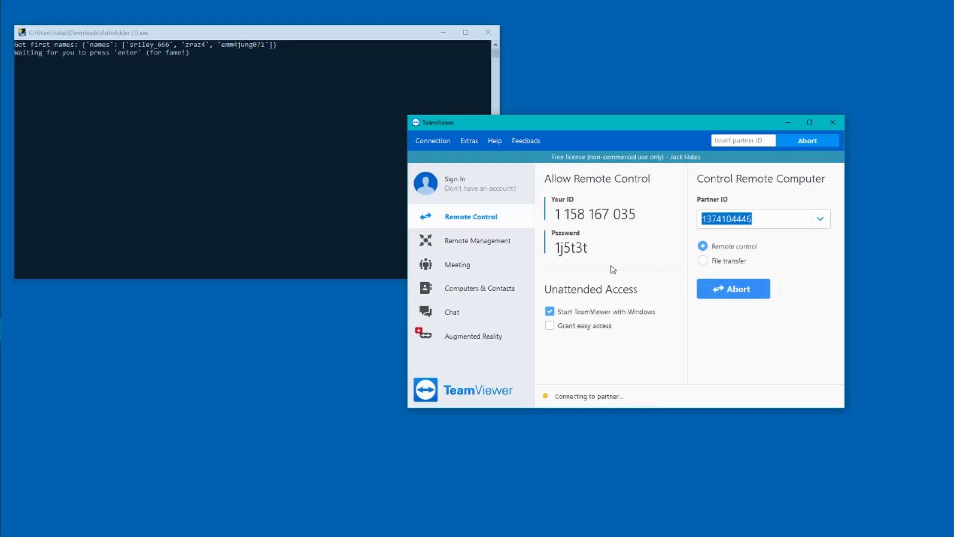
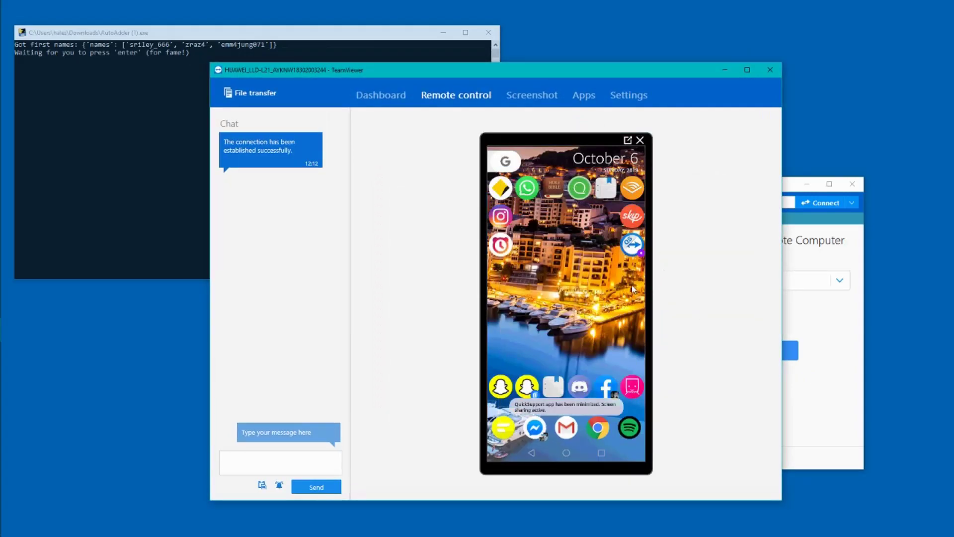
# Launch Snapchat on the remote phone from QuickSupport via the home screen
pyautogui.click(629, 247)
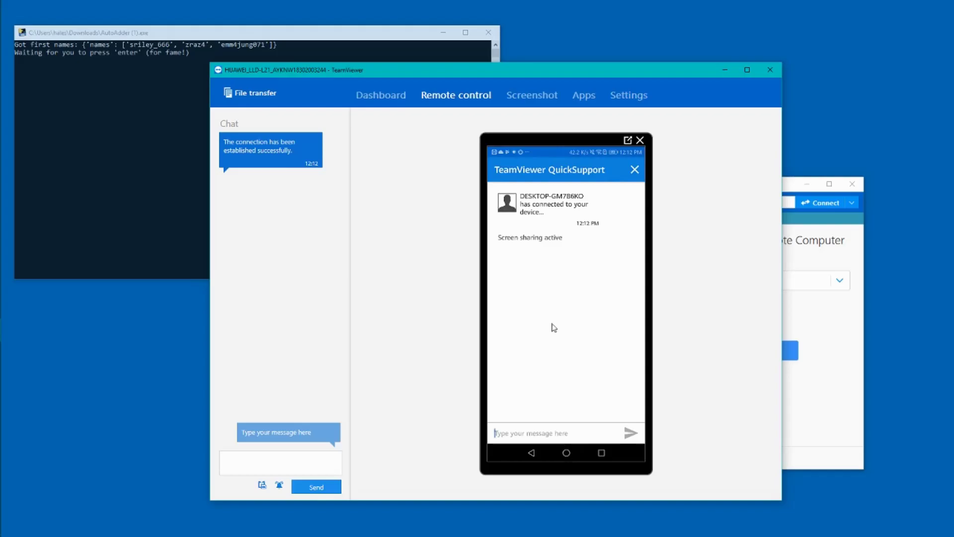
pyautogui.click(566, 453)
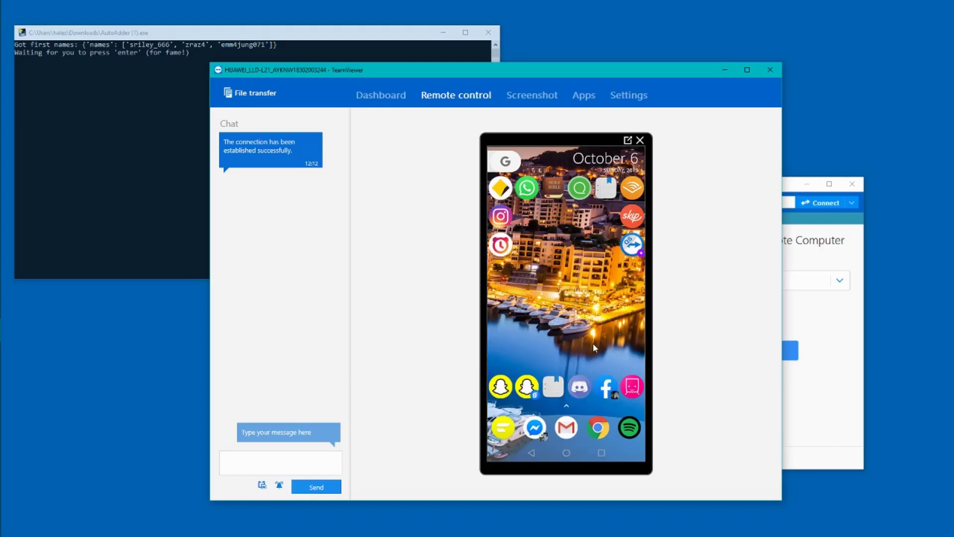
pyautogui.click(503, 393)
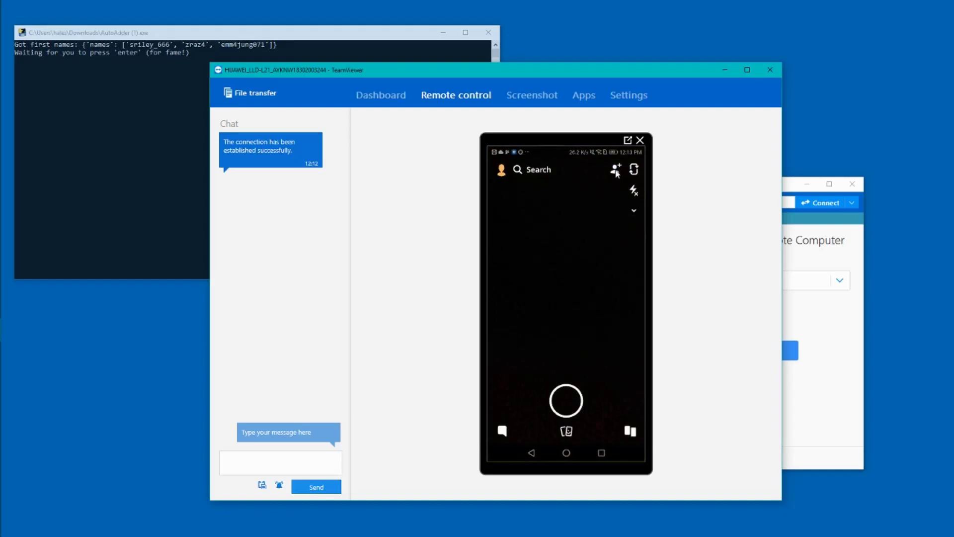
# Open Snapchat's Add Friends search field and drag the phone window right of the AutoAdder console
pyautogui.click(615, 170)
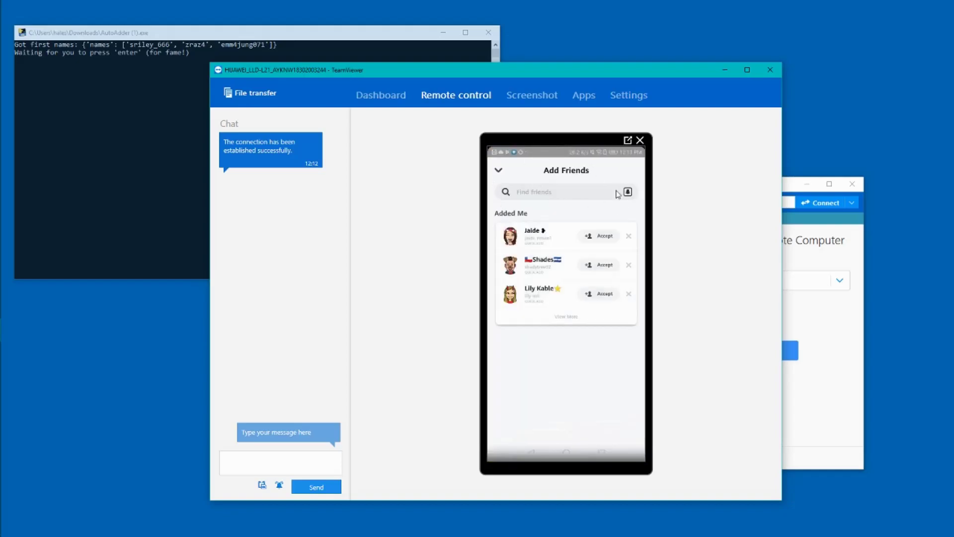
pyautogui.click(554, 193)
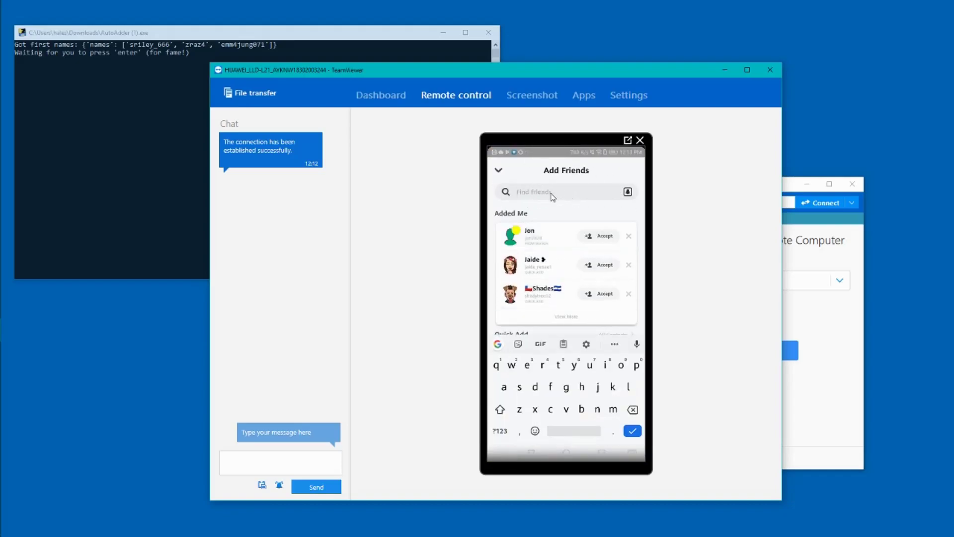
pyautogui.click(141, 43)
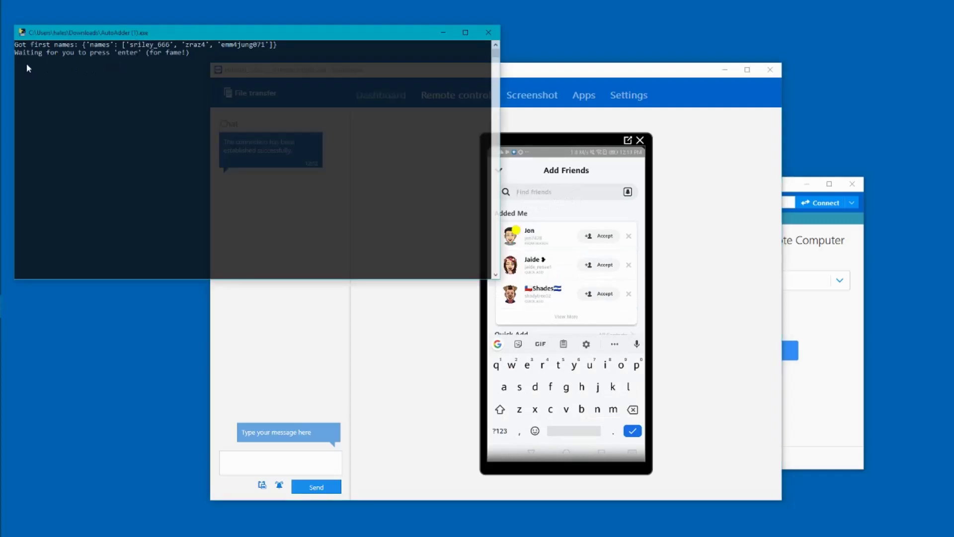
pyautogui.moveTo(584, 76); pyautogui.dragTo(492, 63)
pyautogui.moveTo(357, 60); pyautogui.dragTo(481, 75)
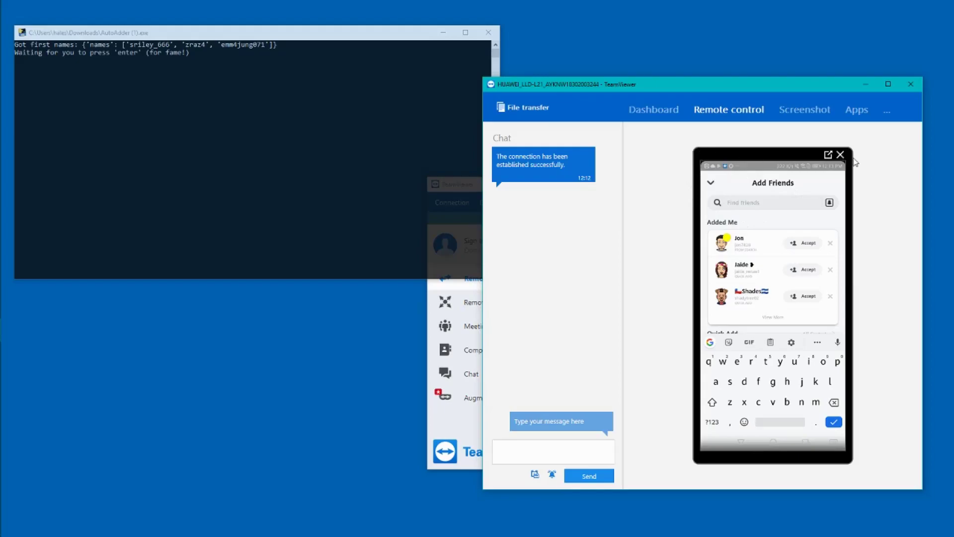
# Maximize then restore the phone window, and minimize the main TeamViewer panel
pyautogui.doubleClick(522, 87)
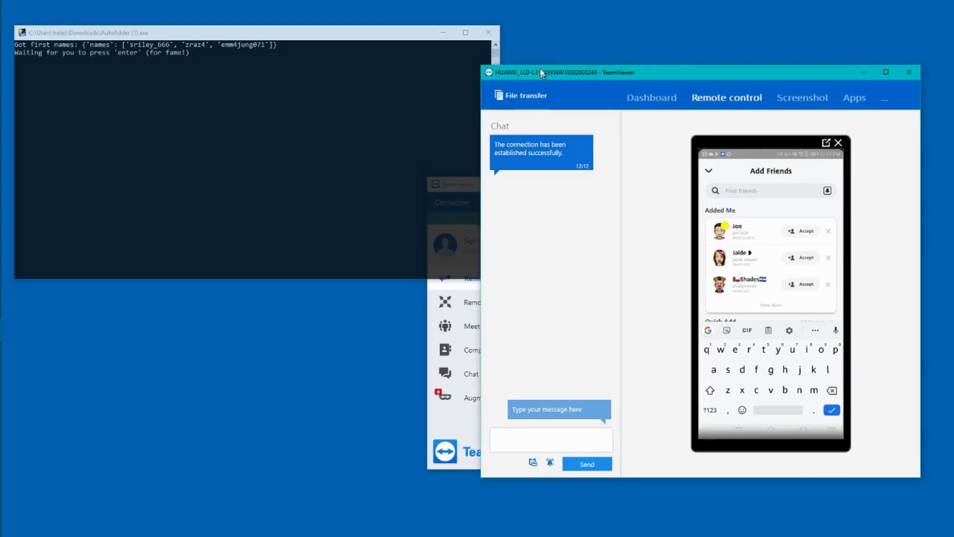
pyautogui.doubleClick(458, 5)
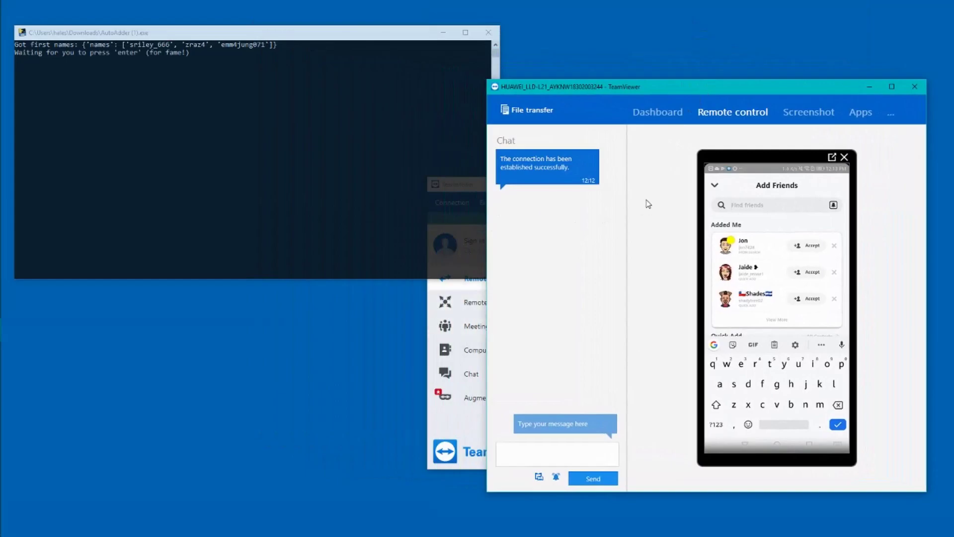
pyautogui.click(427, 288)
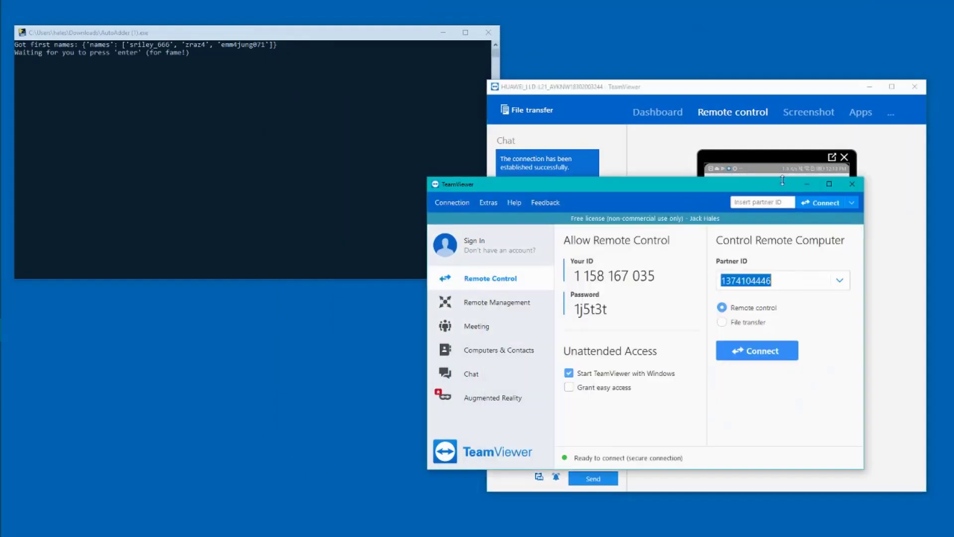
pyautogui.click(813, 187)
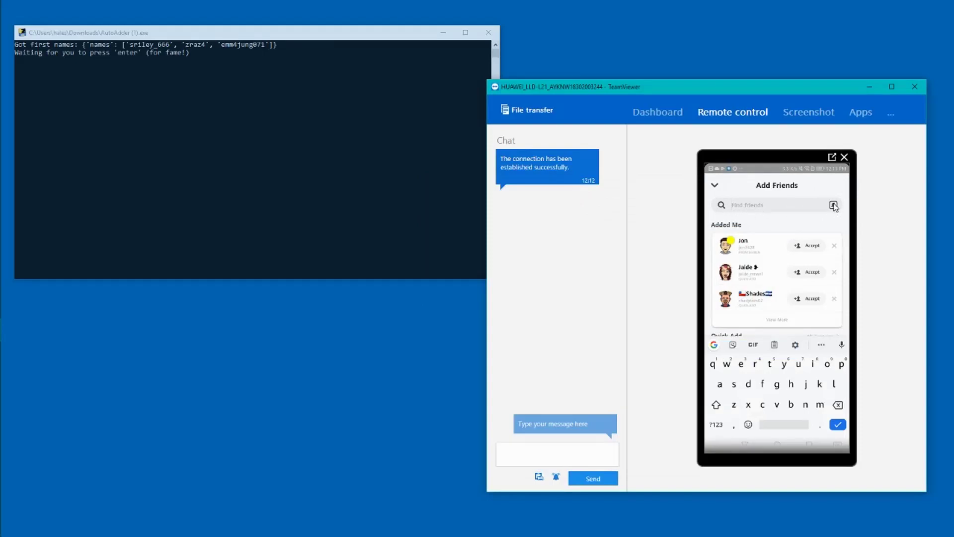
# Start the AutoAdder mover, tap the first found profile, and clear the search
pyautogui.press('Return')
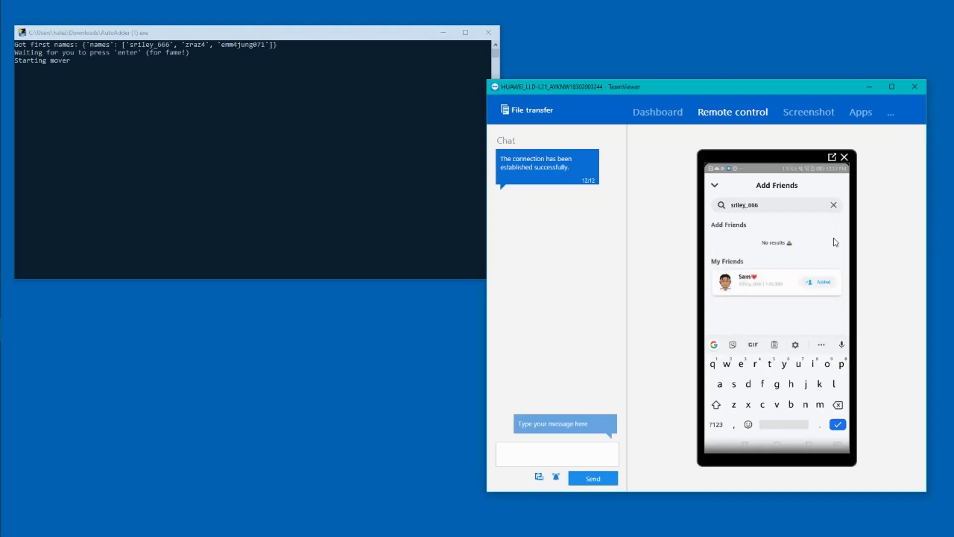
pyautogui.click(834, 283)
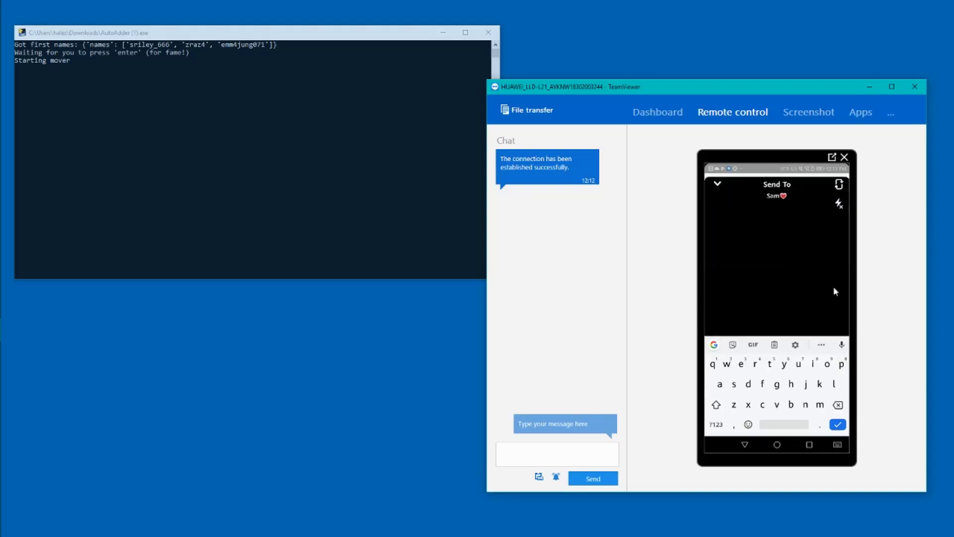
pyautogui.click(833, 318)
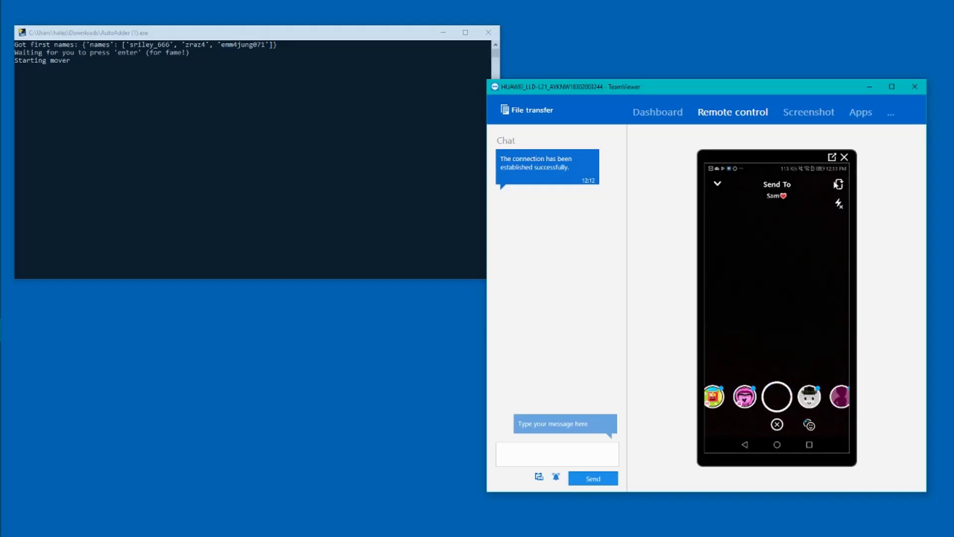
pyautogui.click(719, 185)
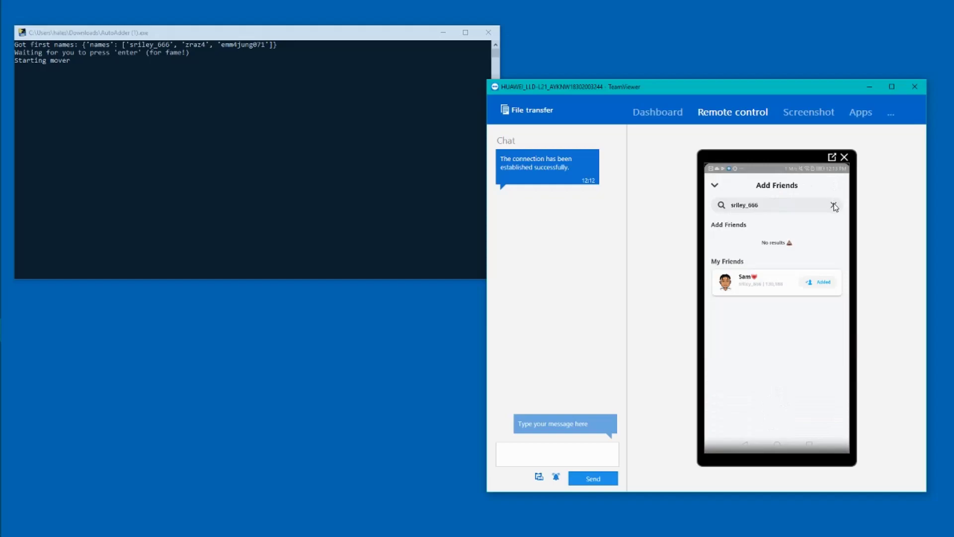
pyautogui.click(834, 205)
# Search and tap the second username, then enter the third username in the search
pyautogui.write('zraz4')
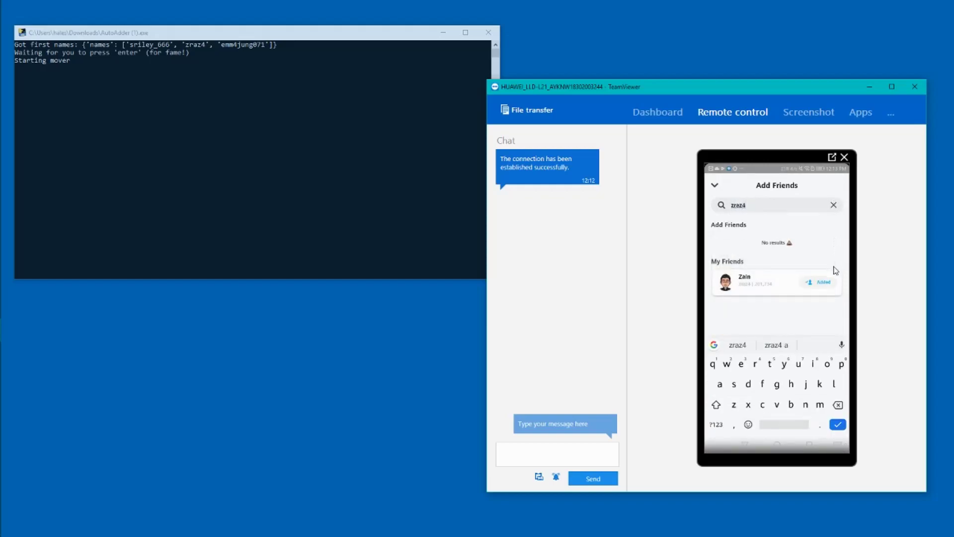
pyautogui.click(834, 293)
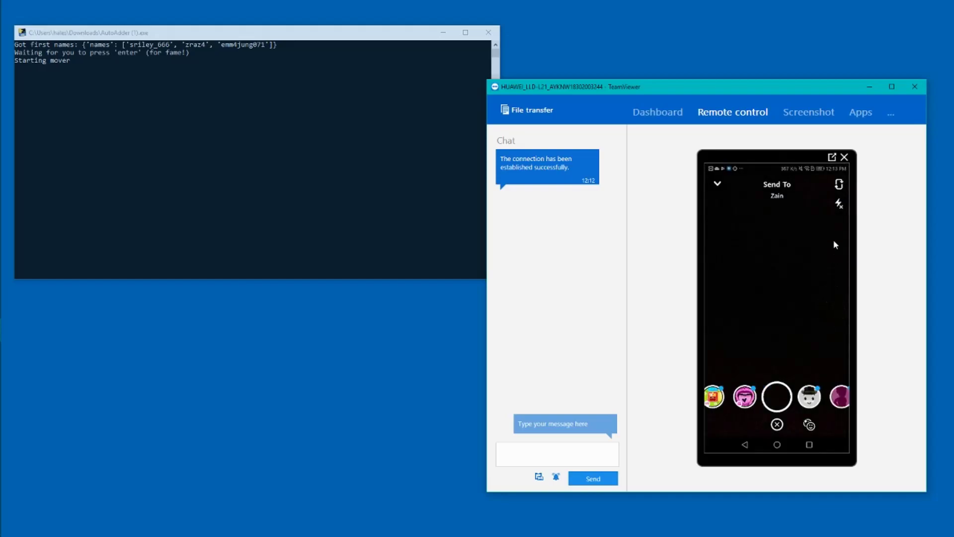
pyautogui.click(719, 183)
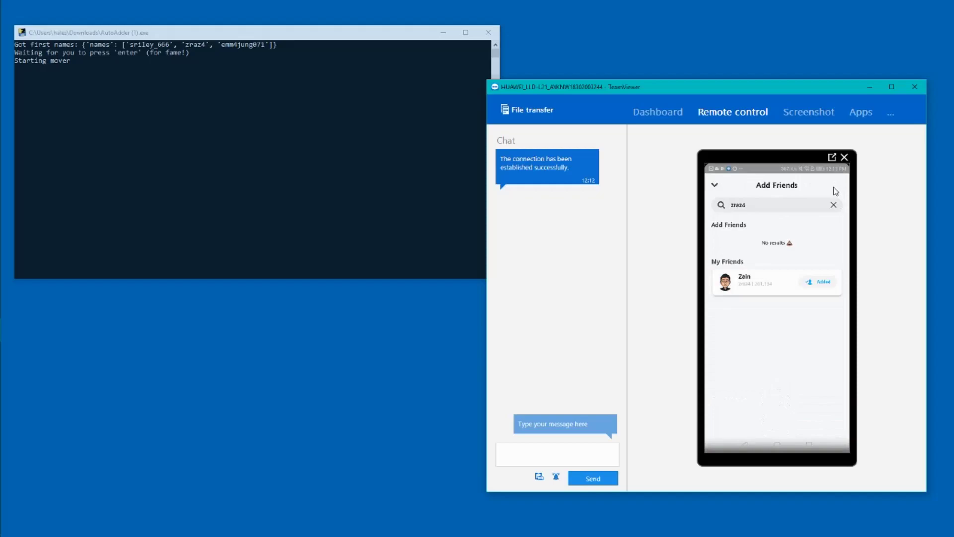
pyautogui.click(835, 204)
pyautogui.write('emm4jung071')
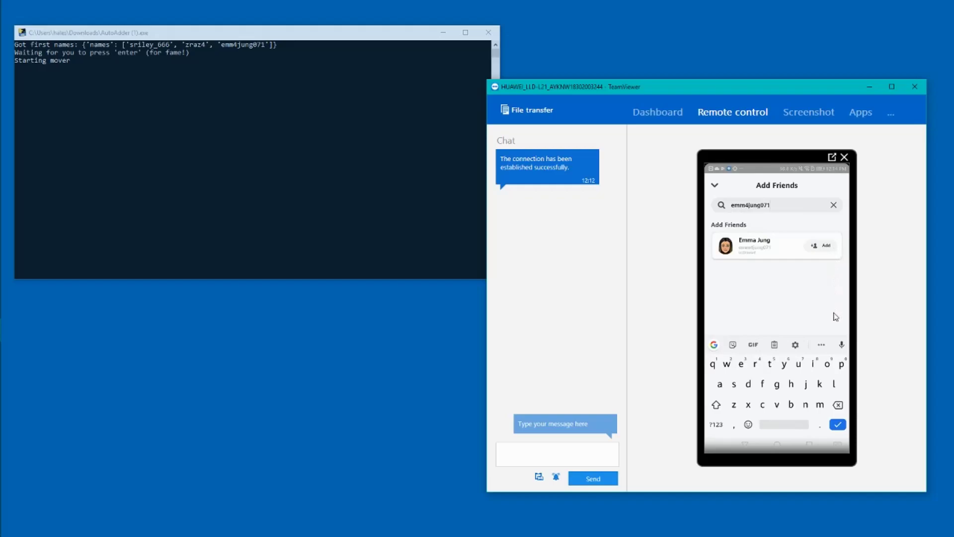
# Close the AutoAdder console window, leaving the phone's remote view
pyautogui.click(834, 207)
pyautogui.click(486, 34)
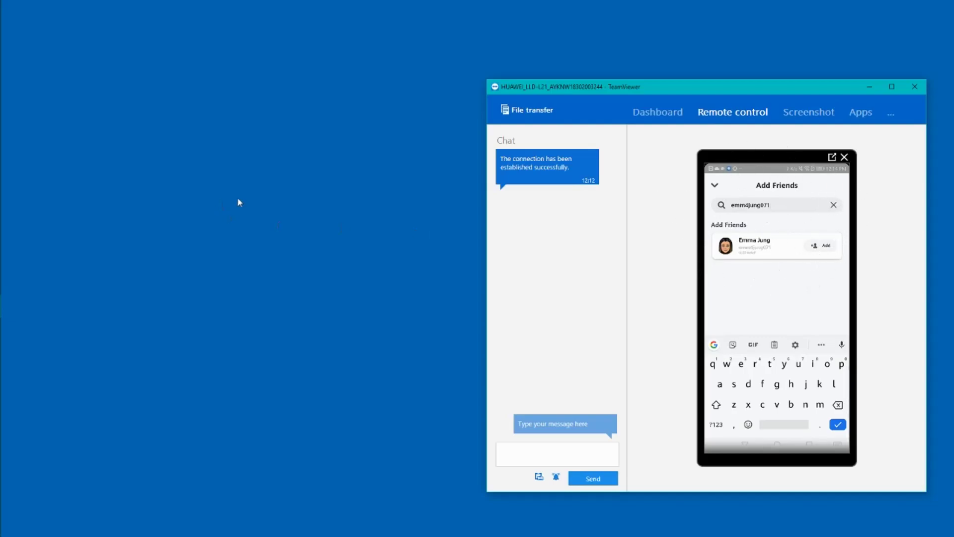
# In AutoAdder.py in Atom, change moveDown(30) on line 30 to moveDown(22)
pyautogui.moveTo(33, 172)
pyautogui.click(14, 261)
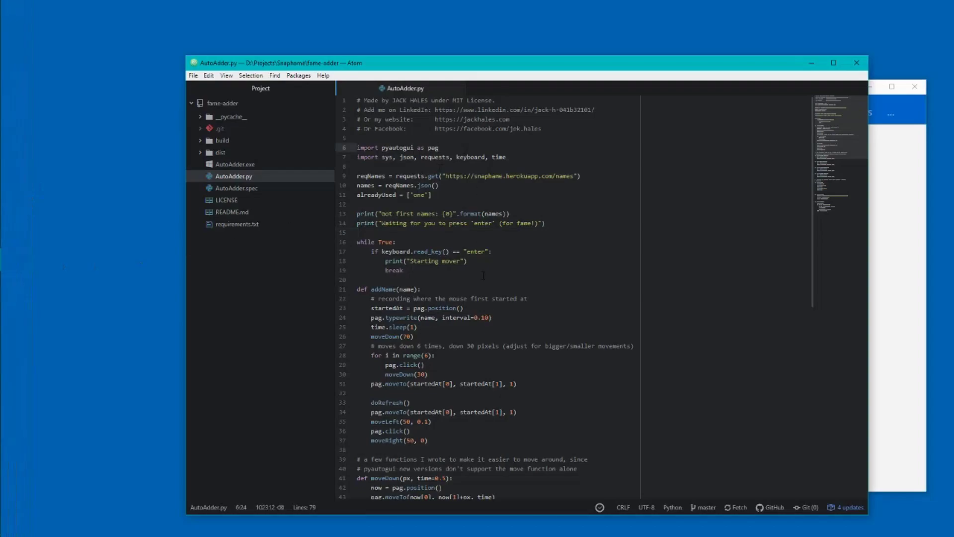
pyautogui.scroll(-1, 442, 272)
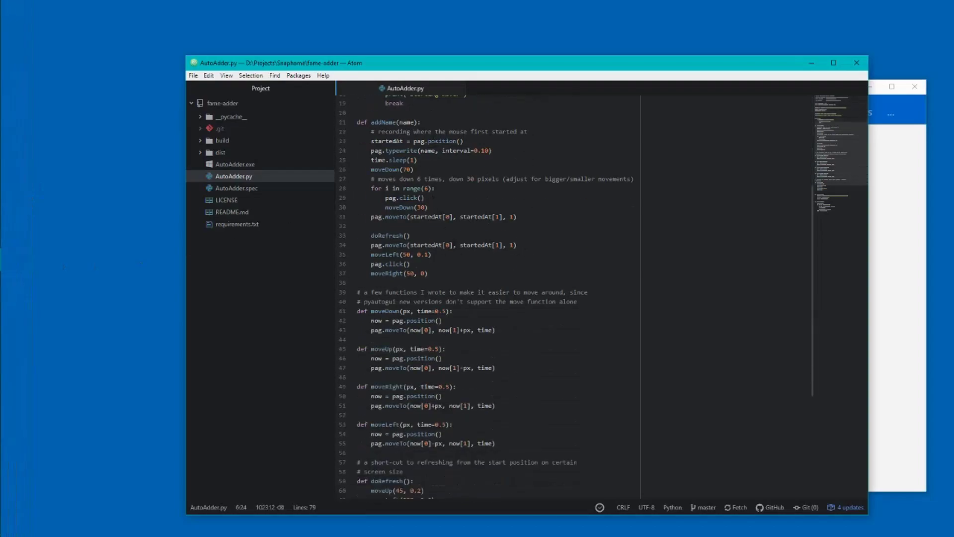
pyautogui.doubleClick(421, 207)
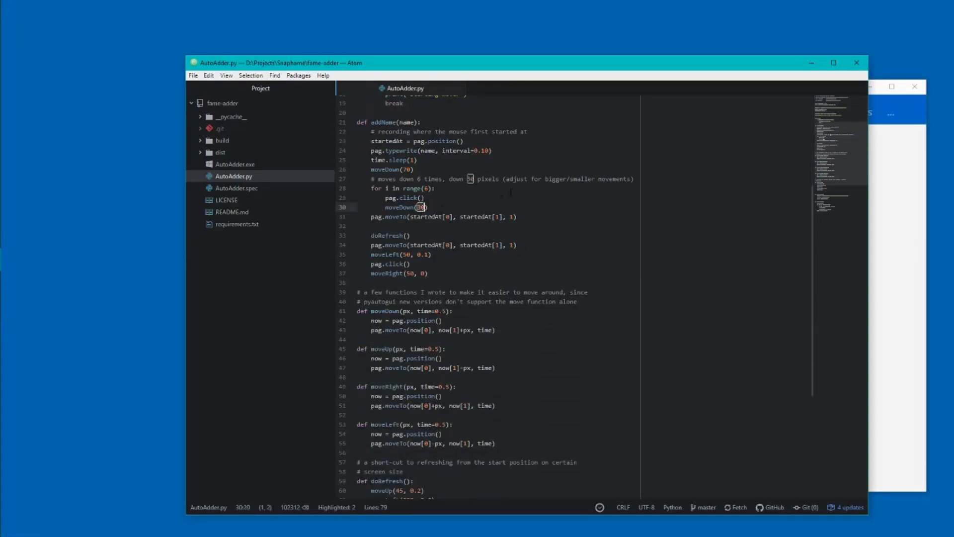
pyautogui.write('22')
# Minimize Atom and shift the phone's remote window slightly left
pyautogui.scroll(2, 502, 230)
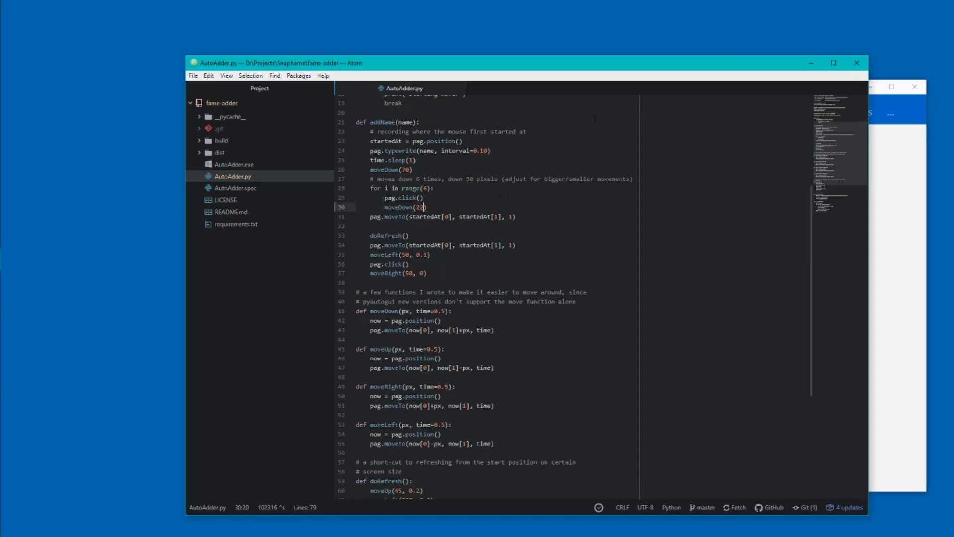
pyautogui.scroll(1, 503, 230)
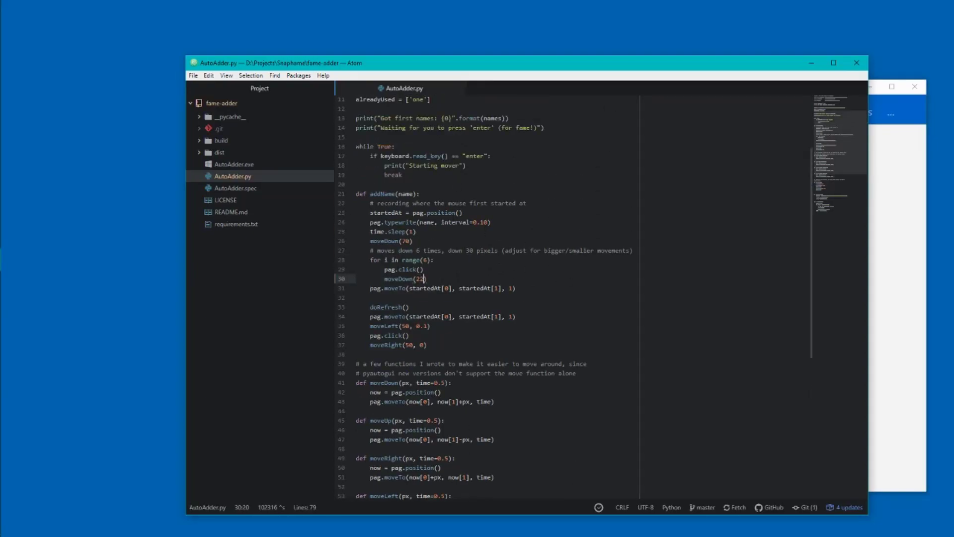
pyautogui.click(813, 63)
pyautogui.moveTo(716, 88); pyautogui.dragTo(693, 86)
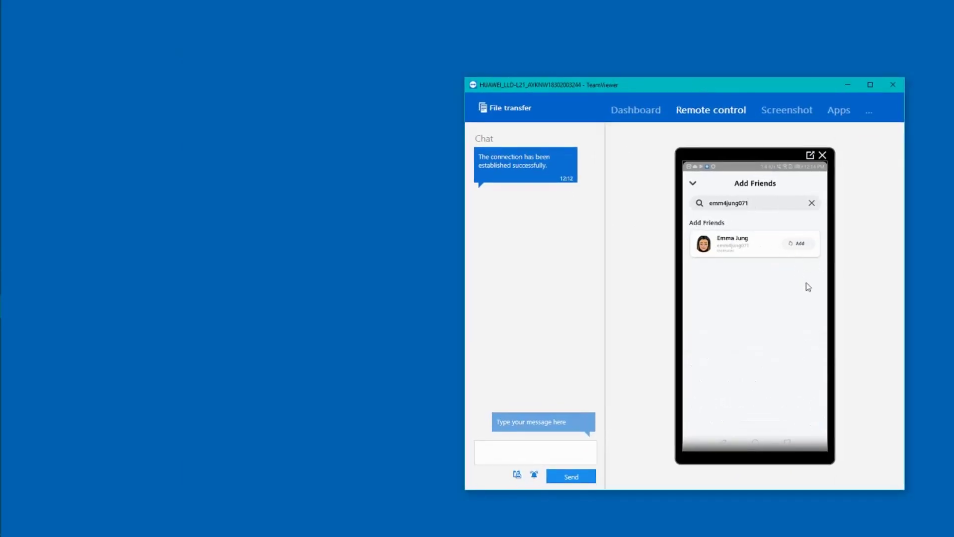